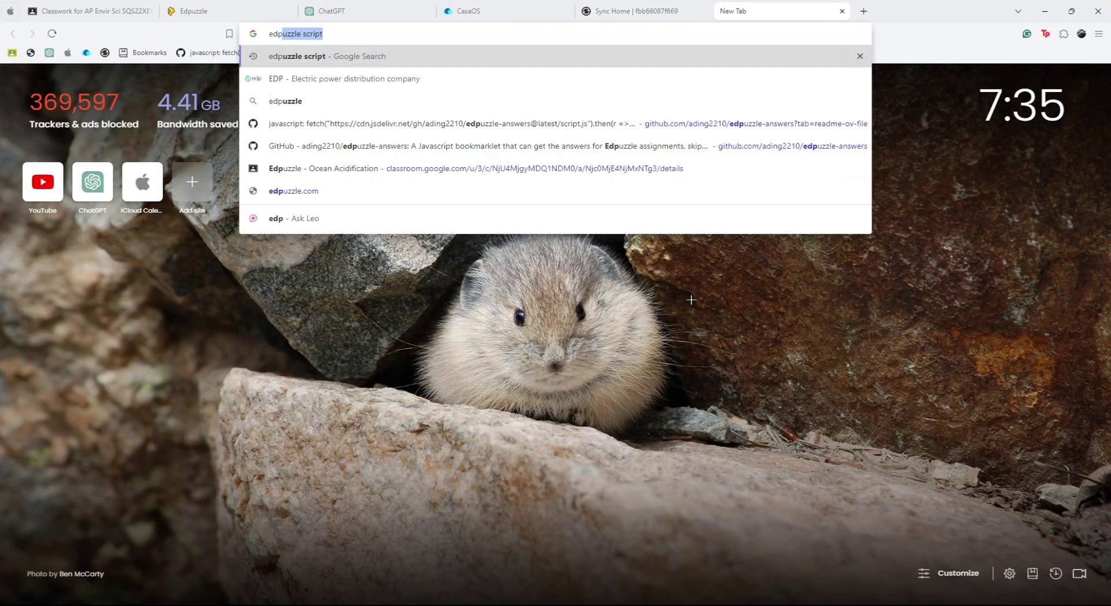
# Search Google for 'edpuzzle script' and open the GitHub edpuzzle-answers project page.
pyautogui.press('BackSpace')
pyautogui.press('BackSpace')
pyautogui.press('BackSpace')
pyautogui.write('ed')
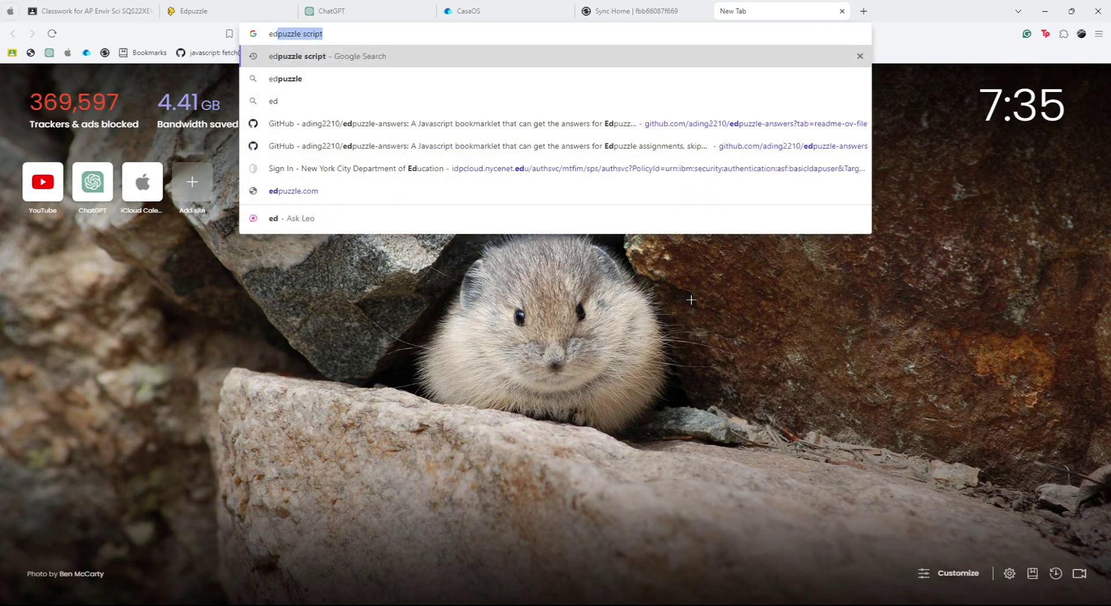
pyautogui.press('Return')
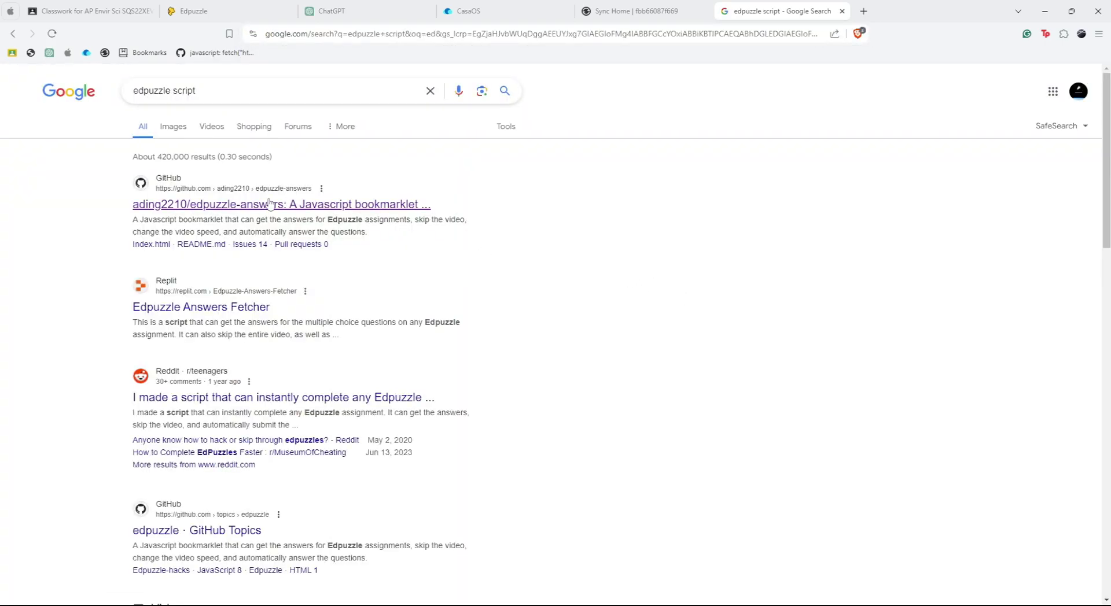
pyautogui.click(280, 203)
pyautogui.scroll(-5, 380, 374)
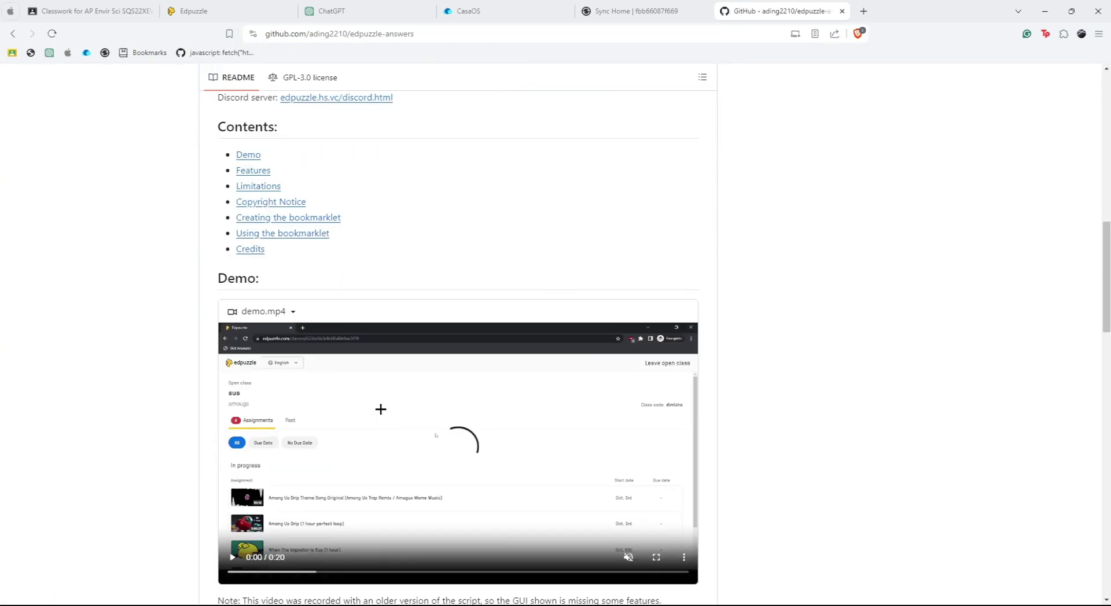
pyautogui.scroll(-3, 380, 374)
pyautogui.scroll(-5, 380, 374)
pyautogui.scroll(-3, 380, 374)
pyautogui.scroll(-5, 324, 356)
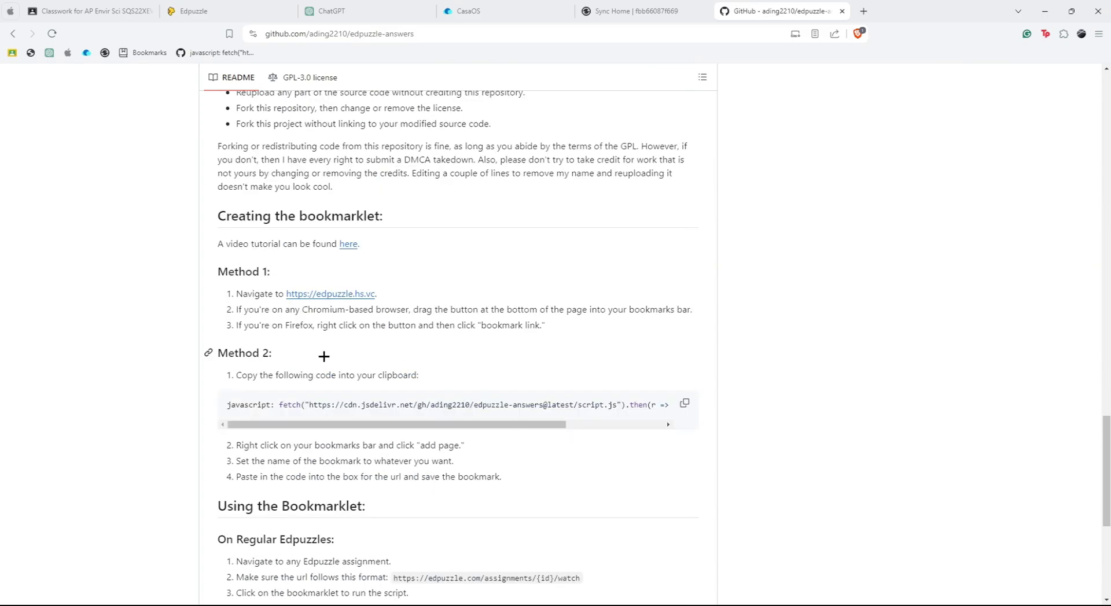
# On edpuzzle.hs.vc, delete the old javascript bookmark and Bookmarks folder, then bookmark Get Answers.
pyautogui.click(326, 294)
pyautogui.scroll(-5, 445, 322)
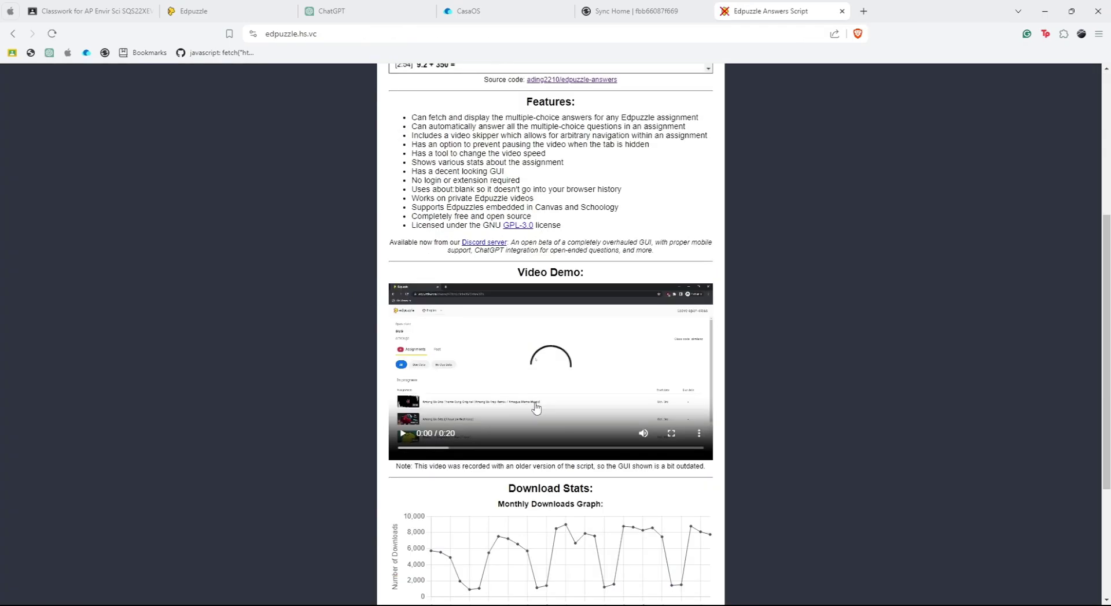
pyautogui.scroll(-5, 525, 348)
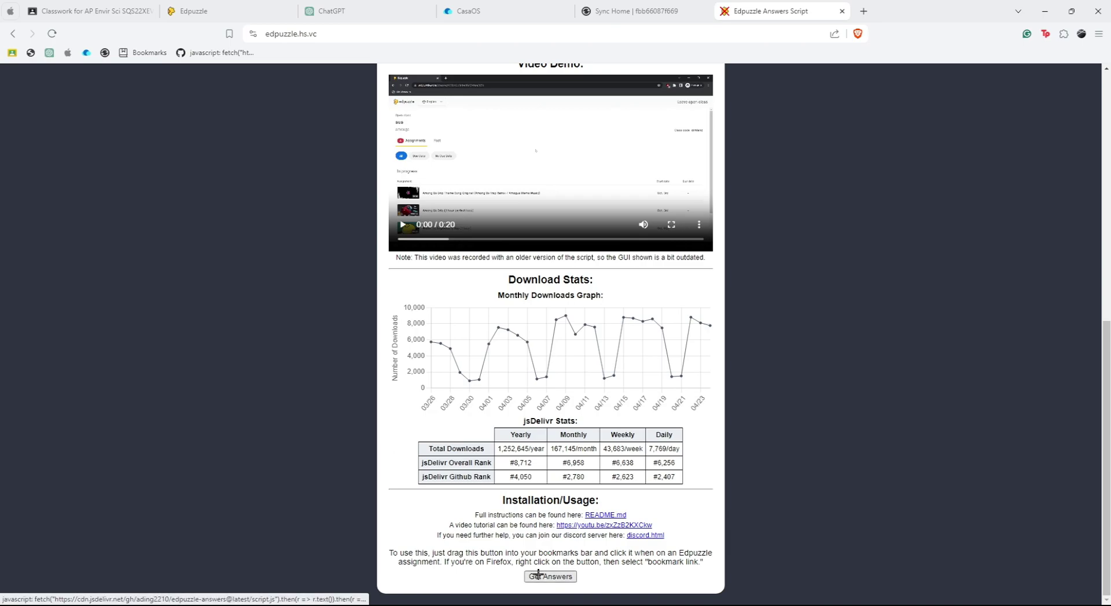
pyautogui.rightClick(213, 52)
pyautogui.click(181, 52)
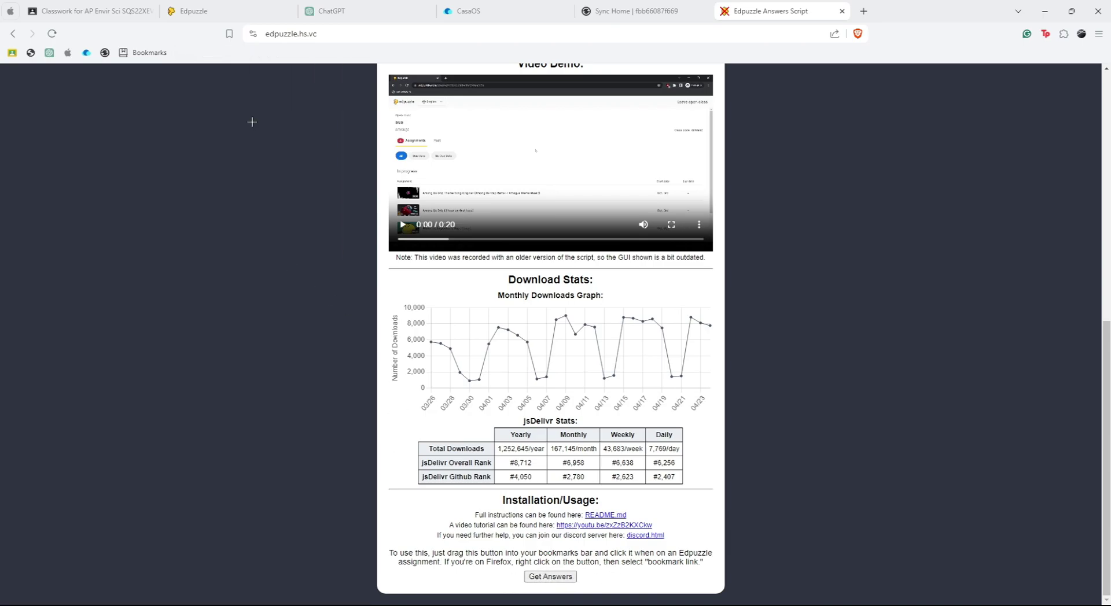
pyautogui.rightClick(154, 50)
pyautogui.click(189, 163)
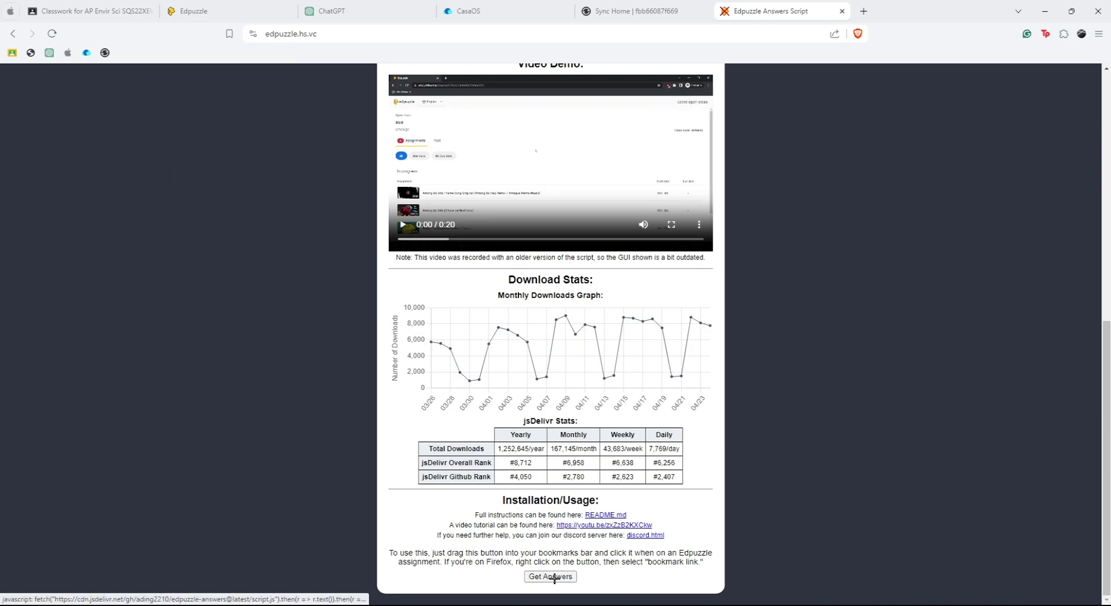
pyautogui.moveTo(552, 577); pyautogui.dragTo(154, 55)
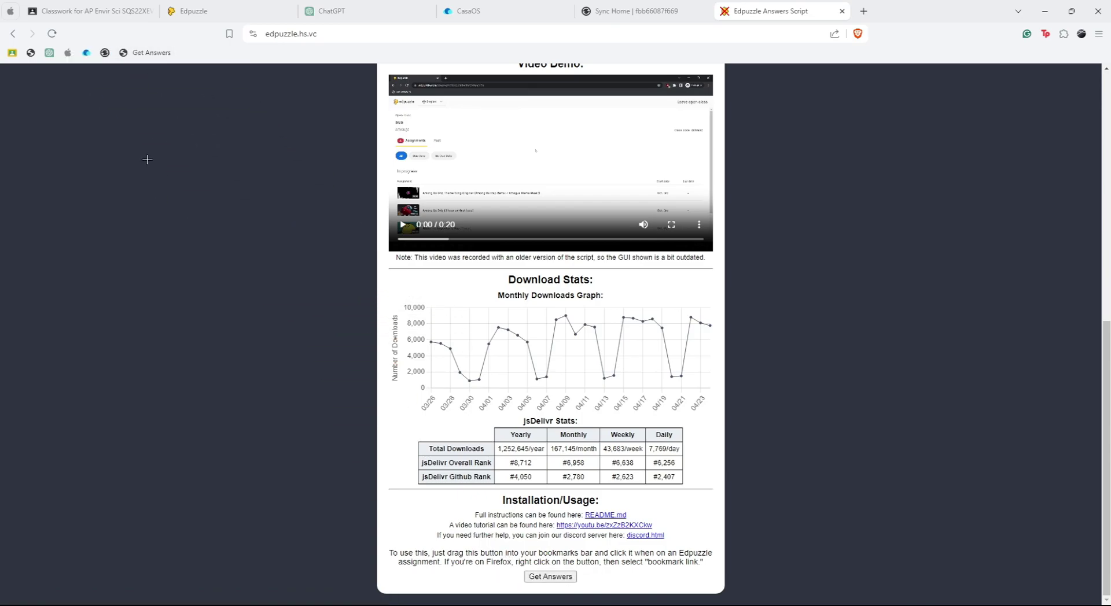
# On the AP Environmental Science Classwork page, expand the APES Unit 3 Review assignment.
pyautogui.click(193, 11)
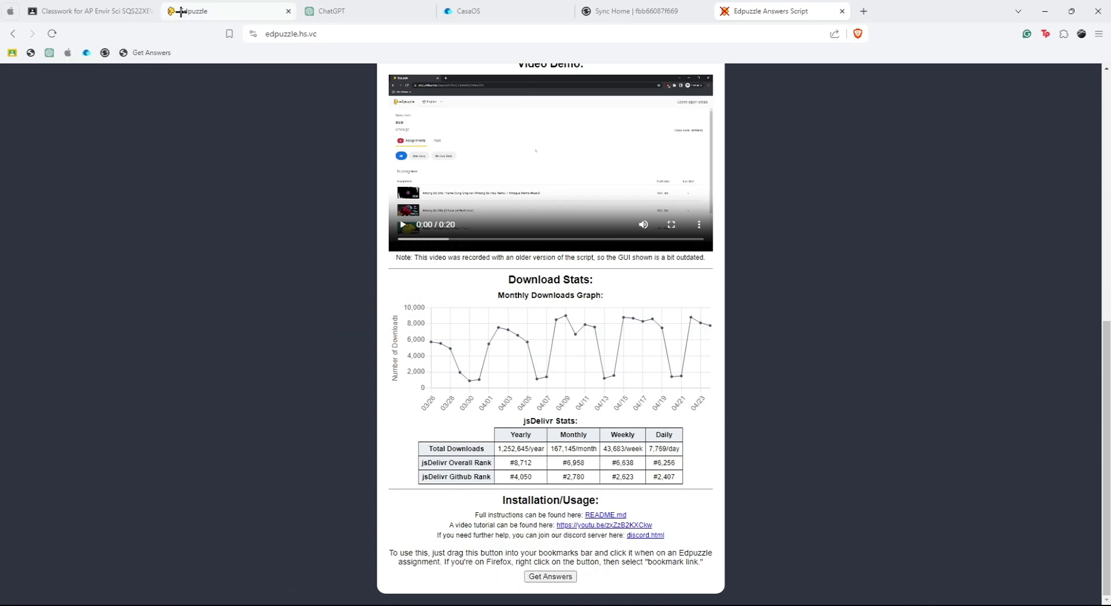
pyautogui.click(87, 10)
pyautogui.click(550, 285)
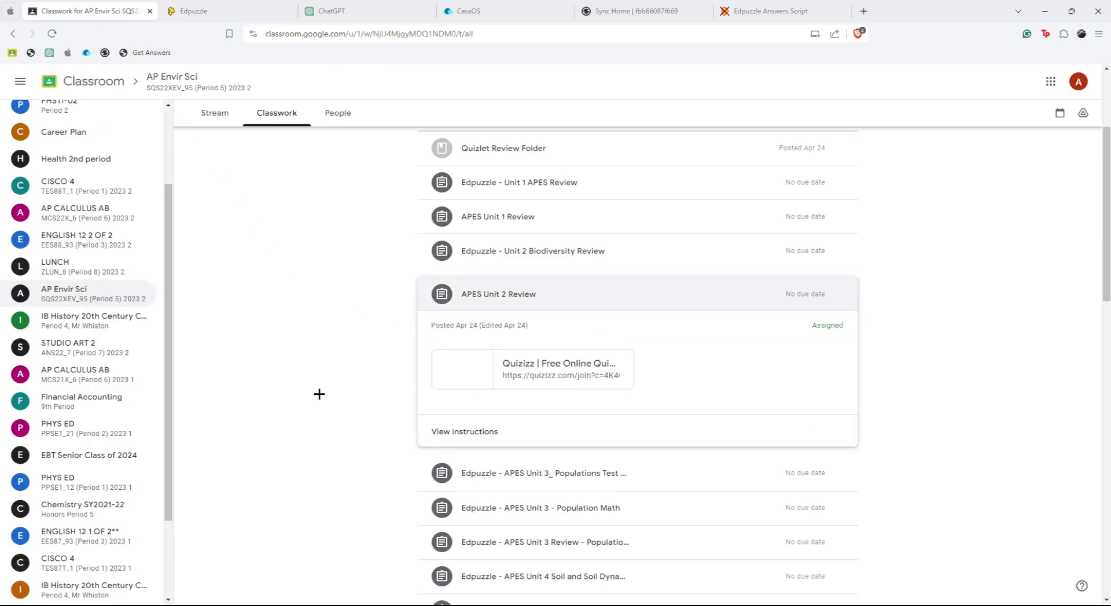
pyautogui.scroll(-3, 526, 414)
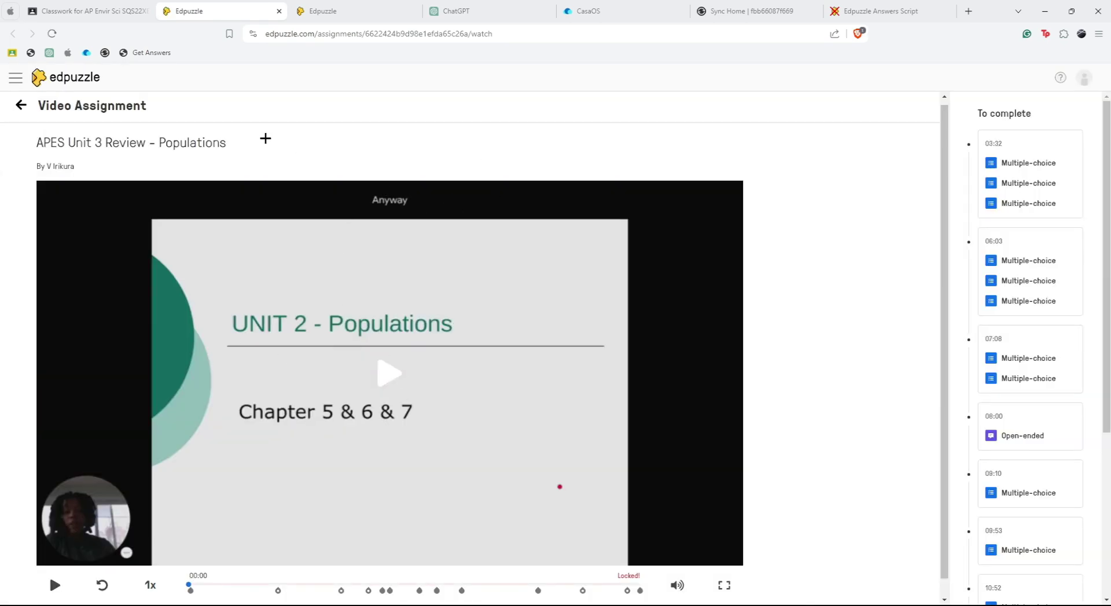
# Run the Get Answers bookmarklet to auto-submit all multiple-choice answers, then close its window.
pyautogui.click(142, 53)
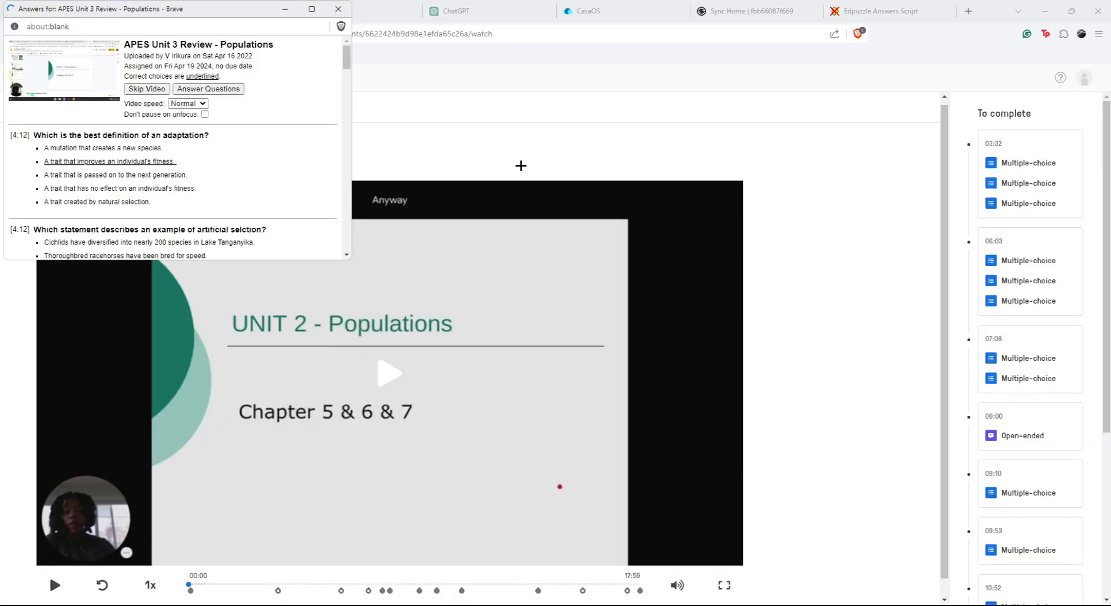
pyautogui.click(207, 89)
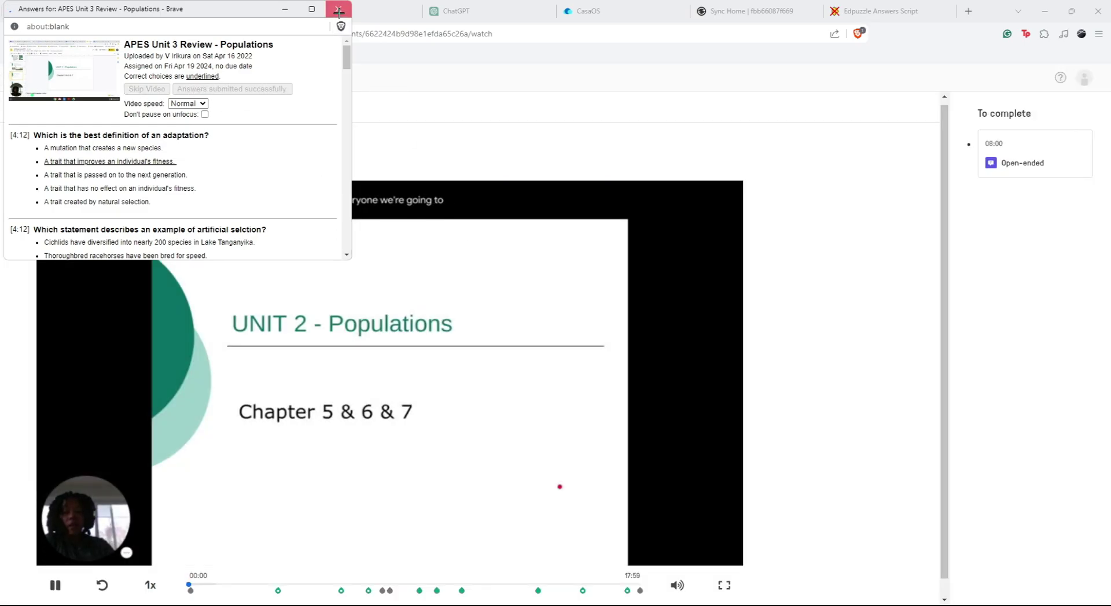
pyautogui.click(338, 9)
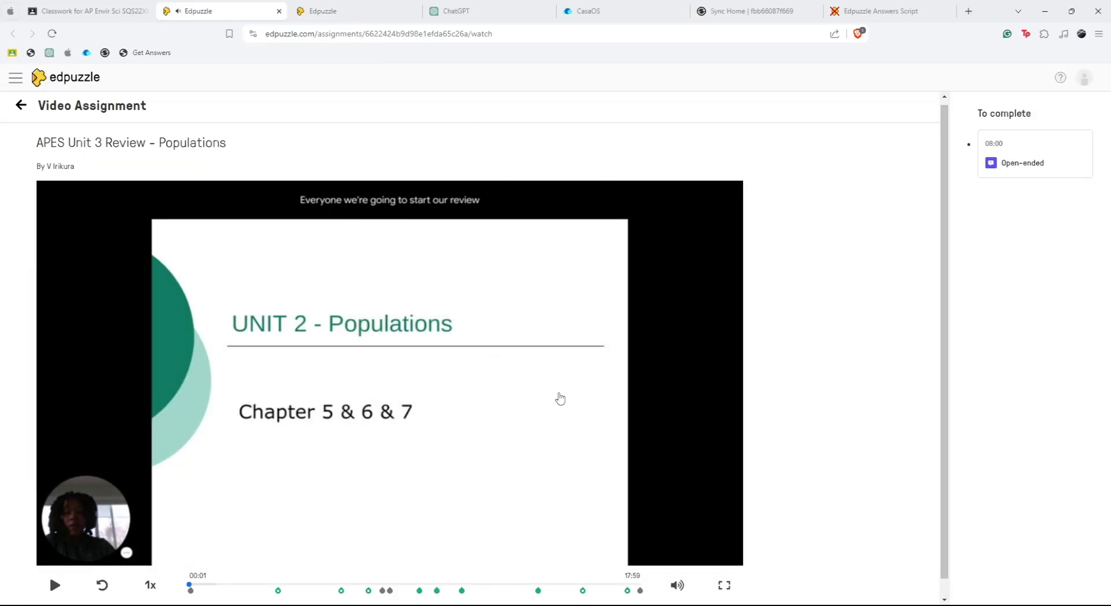
pyautogui.scroll(-1, 576, 471)
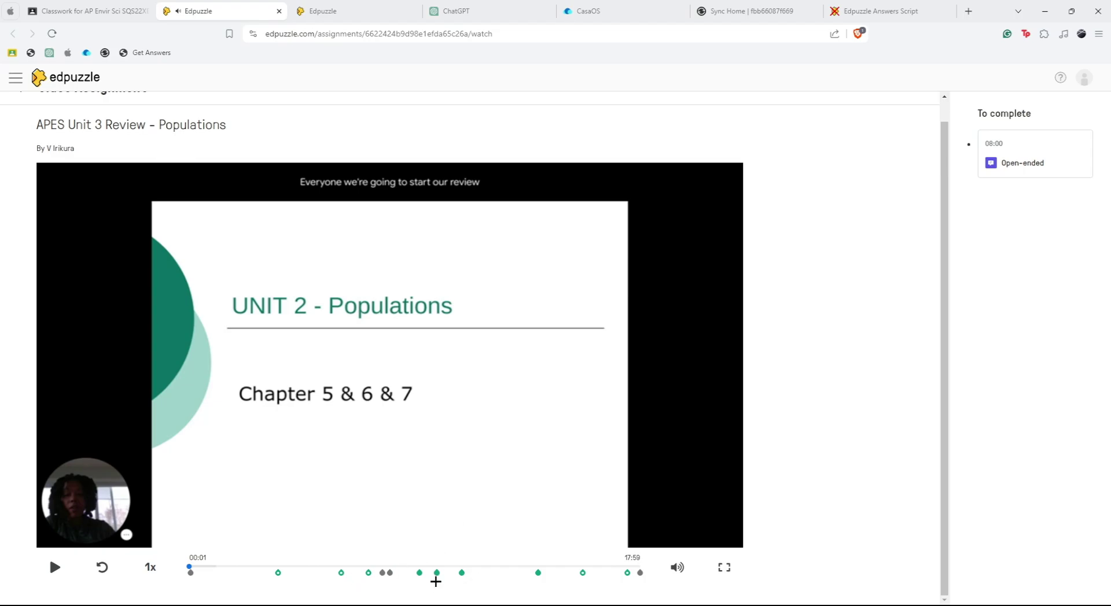
# Skip through the video's question markers to reach the open-ended question at 10:52.
pyautogui.click(488, 570)
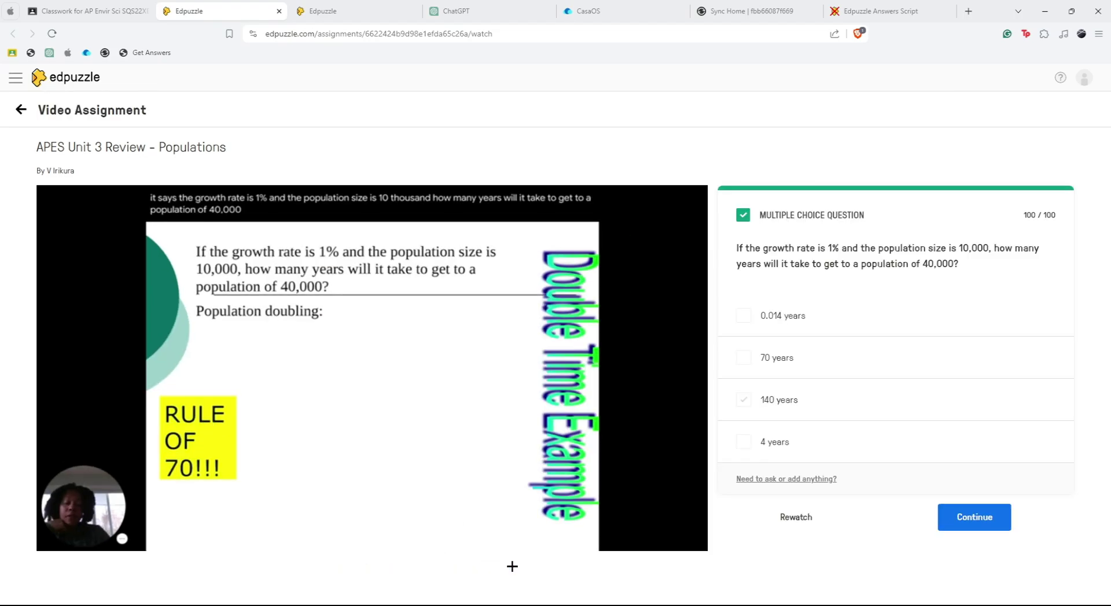
pyautogui.click(974, 517)
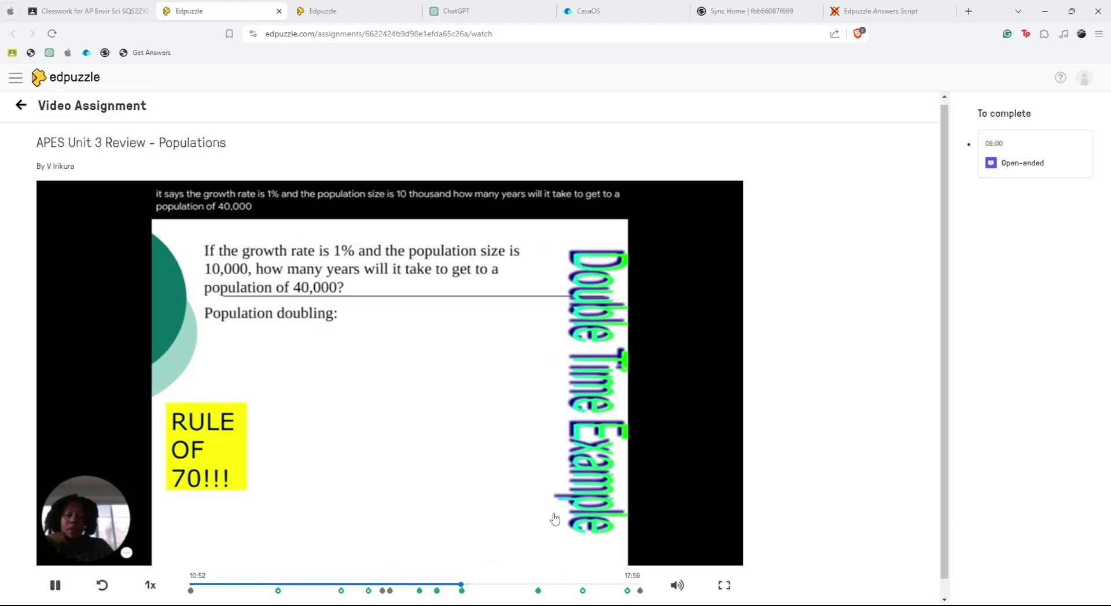
pyautogui.click(651, 591)
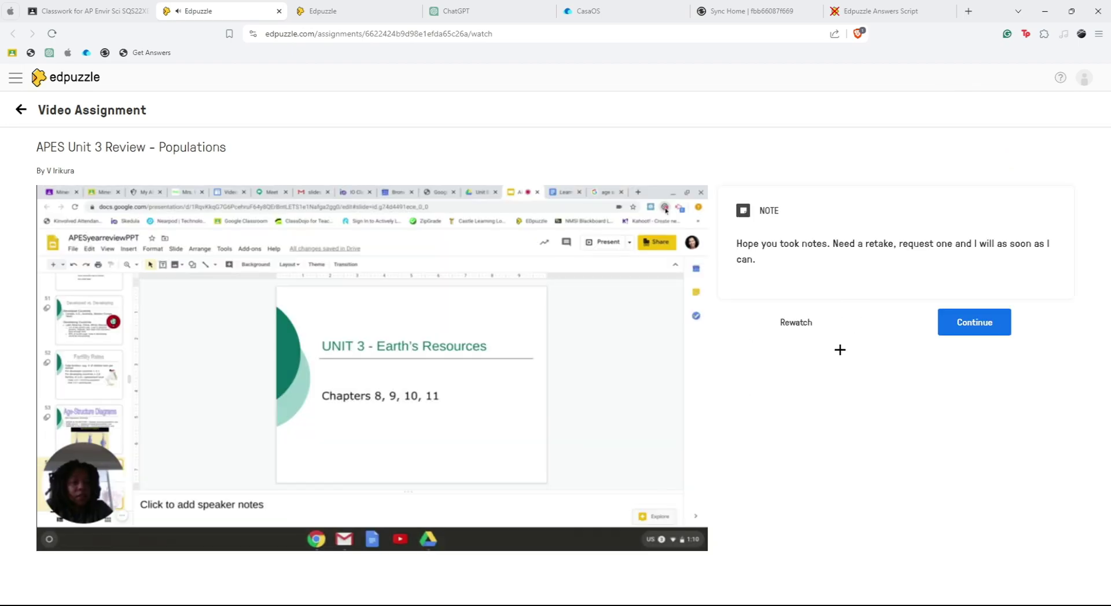
pyautogui.click(974, 322)
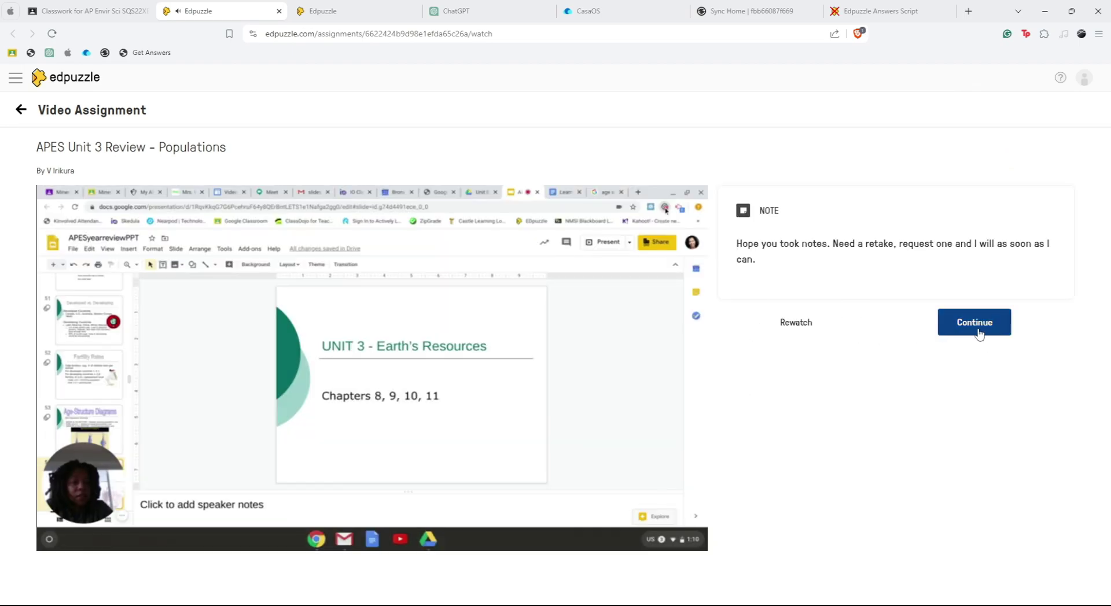
pyautogui.click(1015, 164)
pyautogui.click(808, 332)
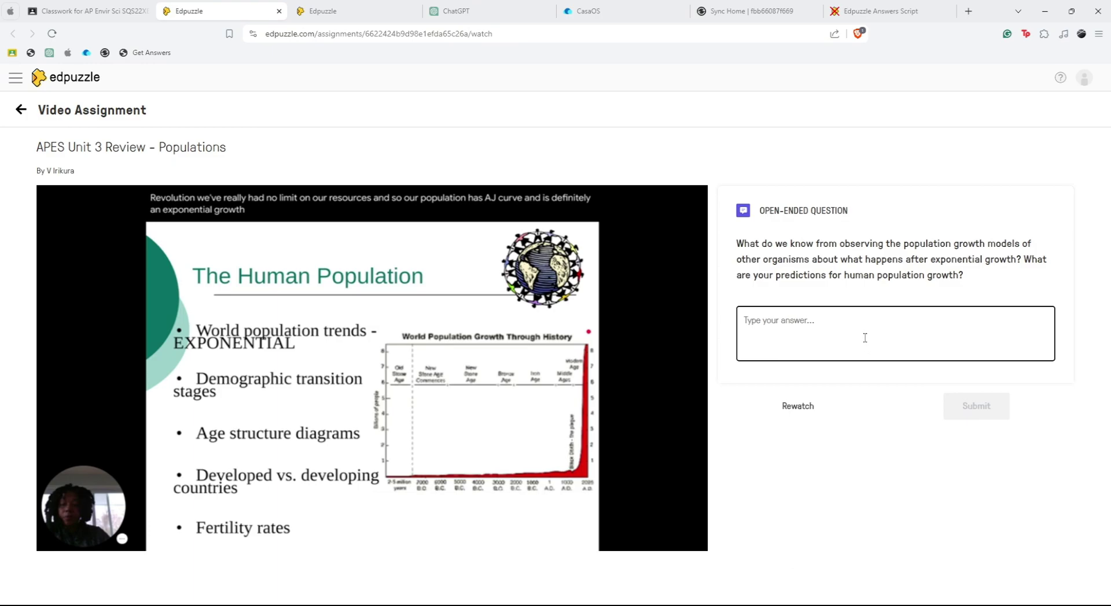
# Paste the exponential-growth question into ChatGPT, then ask it to shorten the answer to one sentence.
pyautogui.tripleClick(738, 243)
pyautogui.hotkey('ctrl', 'c')
pyautogui.click(464, 11)
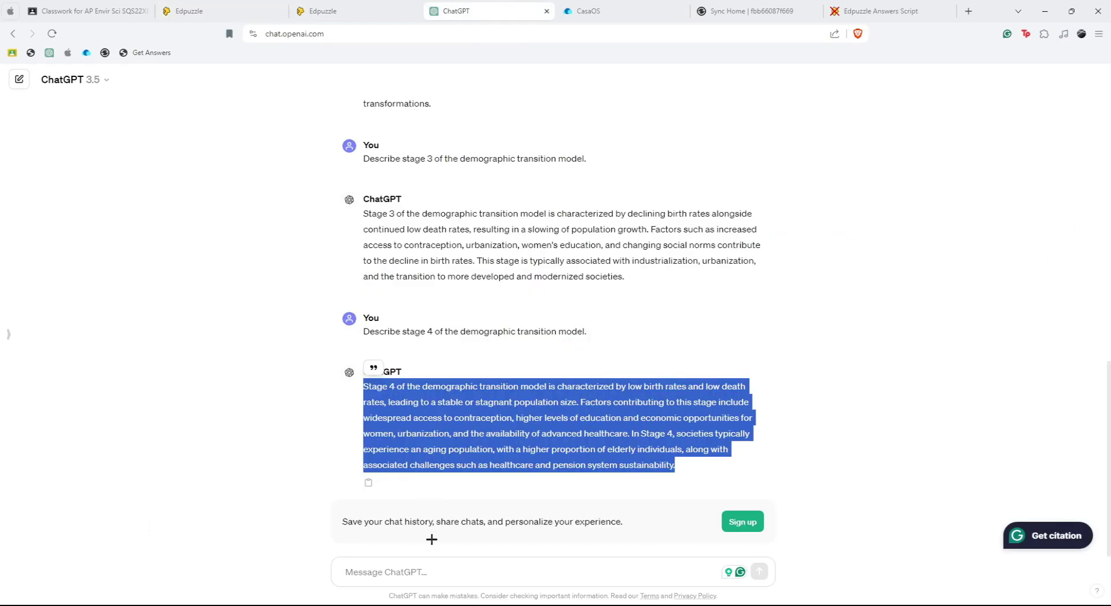
pyautogui.click(483, 564)
pyautogui.hotkey('ctrl', 'v')
pyautogui.press('Return')
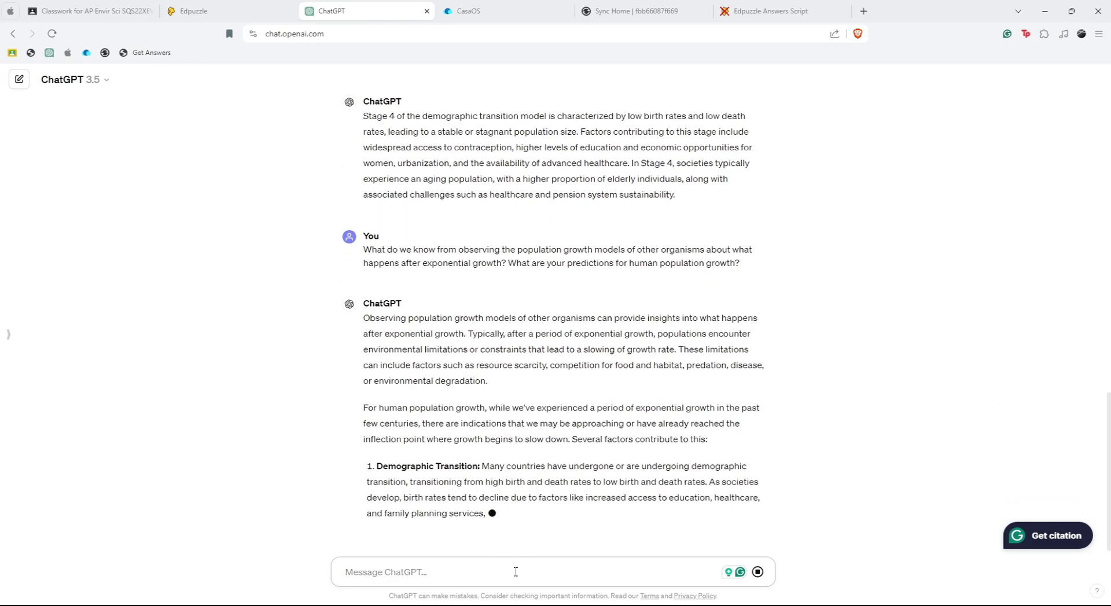
pyautogui.click(757, 572)
pyautogui.write('shrot')
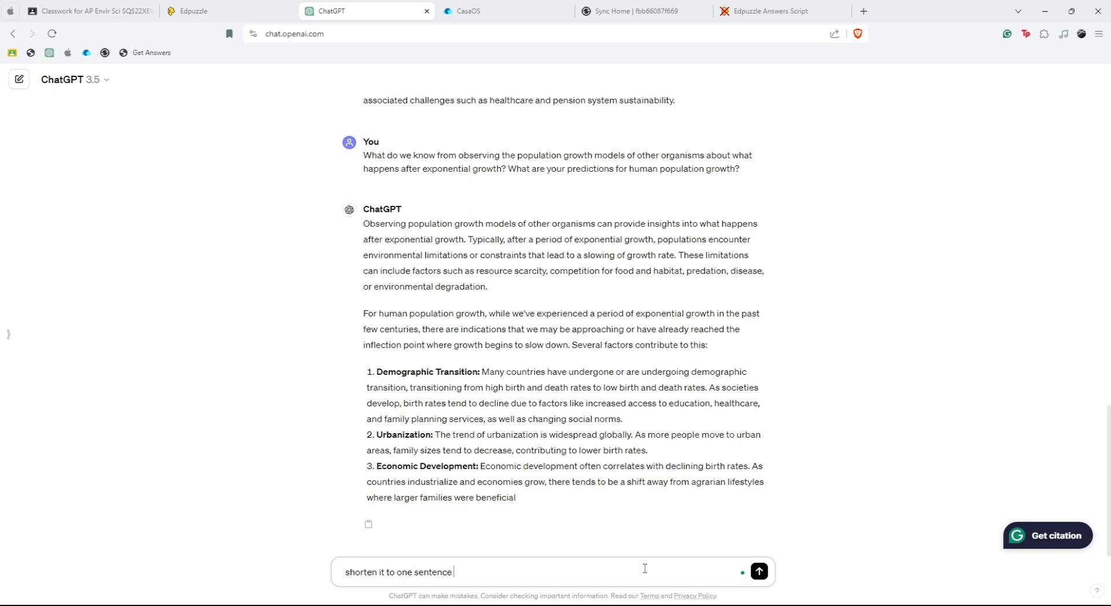
pyautogui.press('Return')
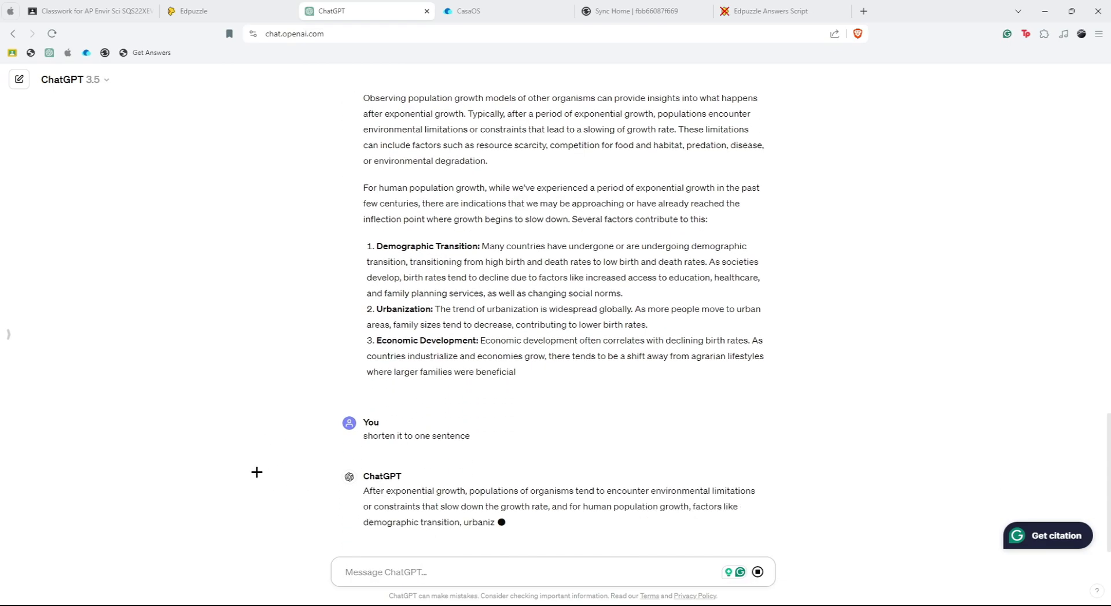
# Paste ChatGPT's one-sentence answer into the open-ended question and submit the finished lesson.
pyautogui.hotkey('ctrl', 'shift', 'Tab')
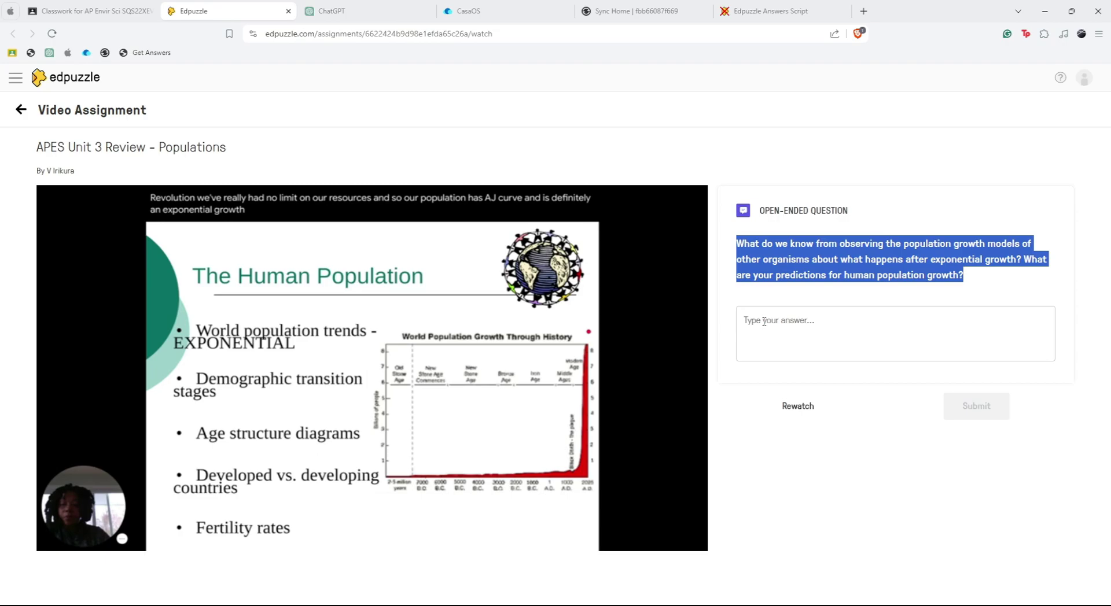
pyautogui.click(833, 339)
pyautogui.hotkey('ctrl', 'v')
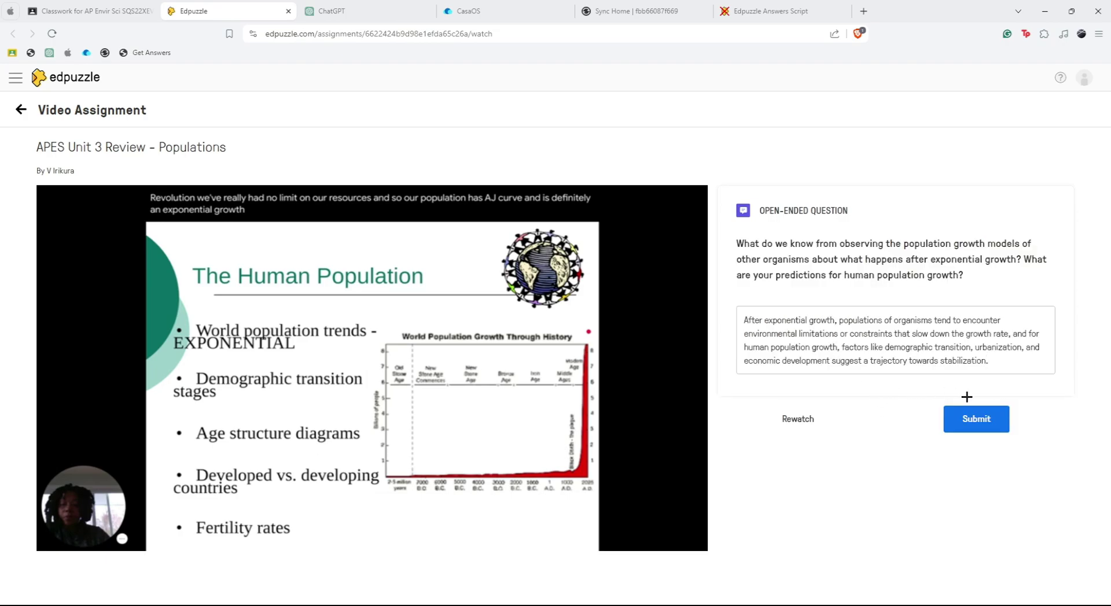
pyautogui.click(975, 419)
pyautogui.click(885, 331)
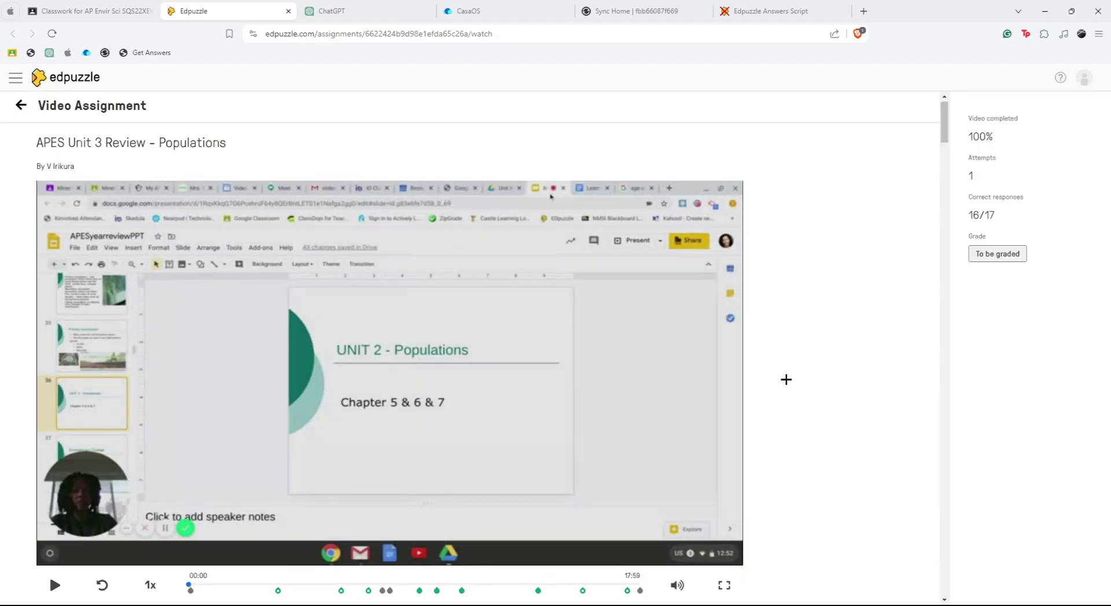